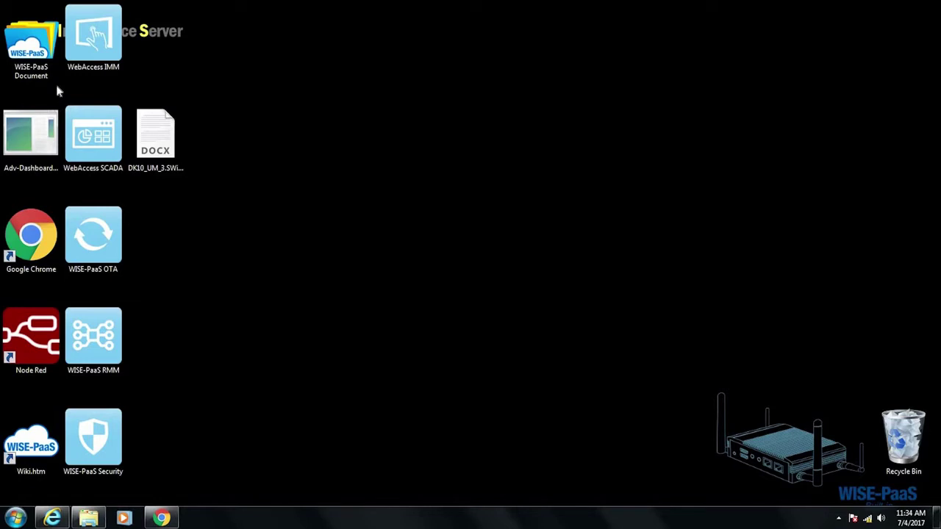
click(43, 39)
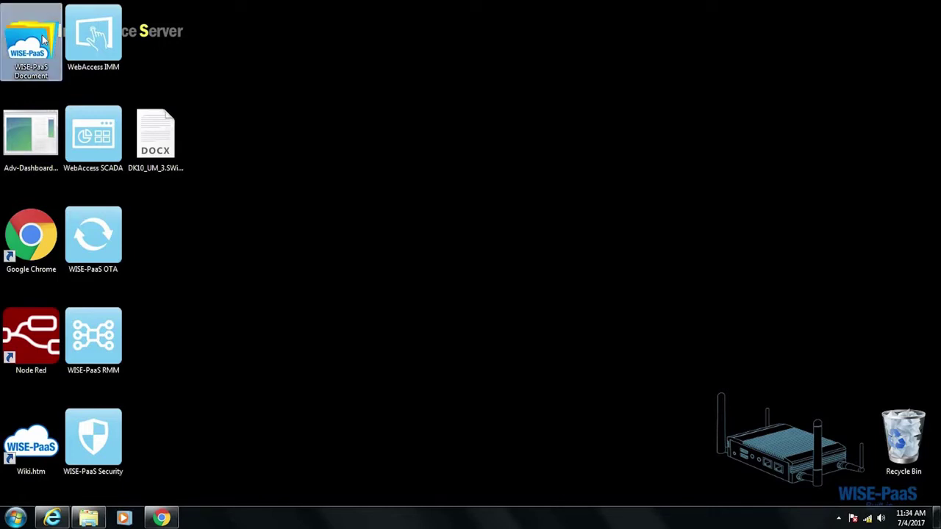
double_click(42, 39)
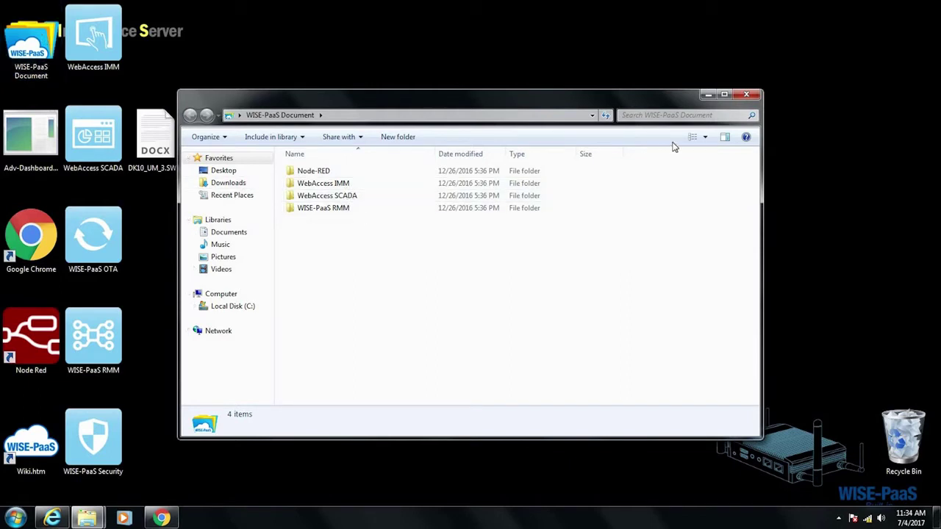
click(745, 96)
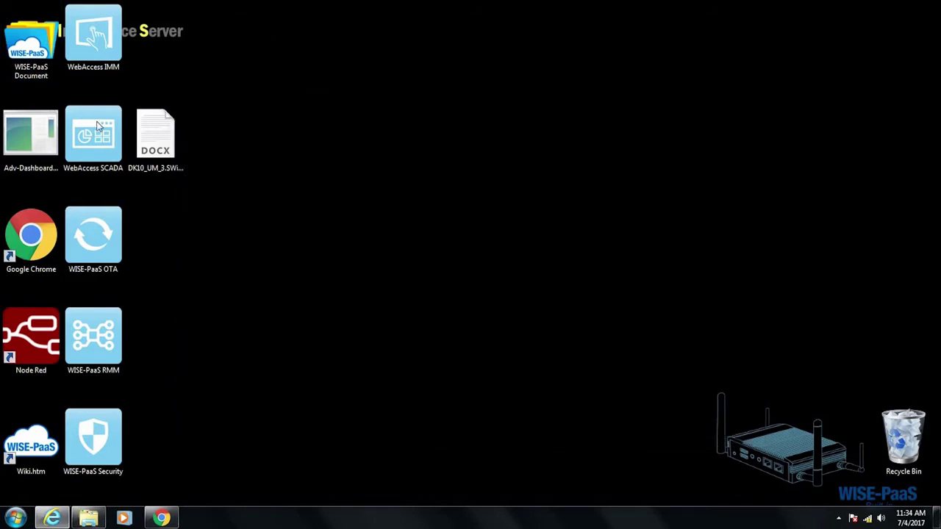
click(41, 154)
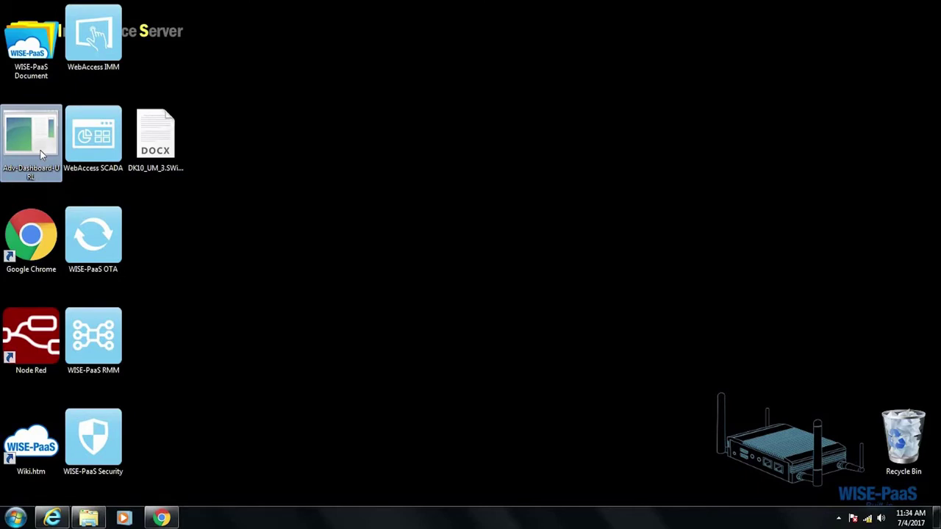
click(24, 335)
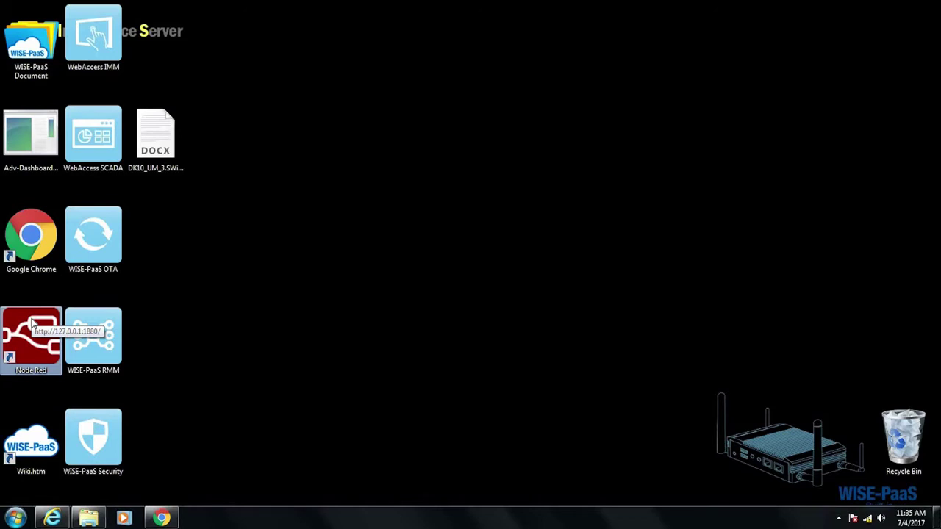
click(28, 422)
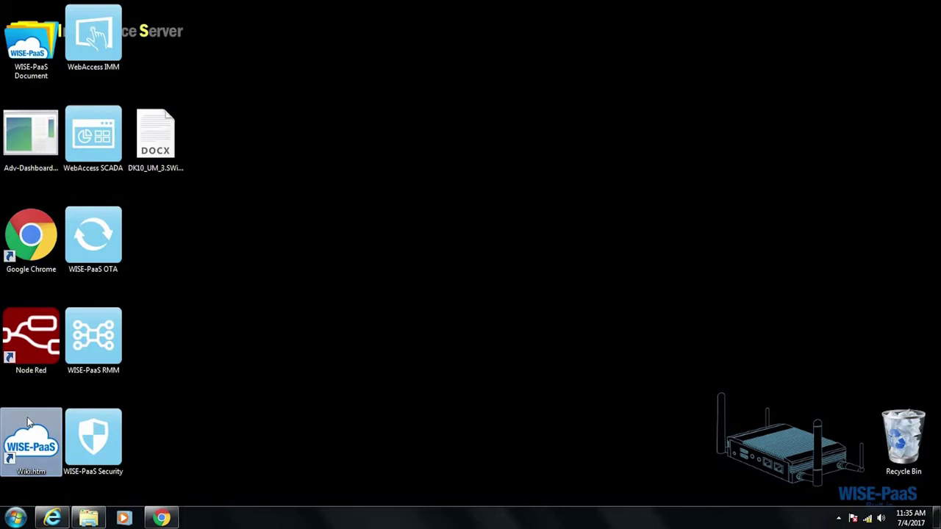
double_click(100, 44)
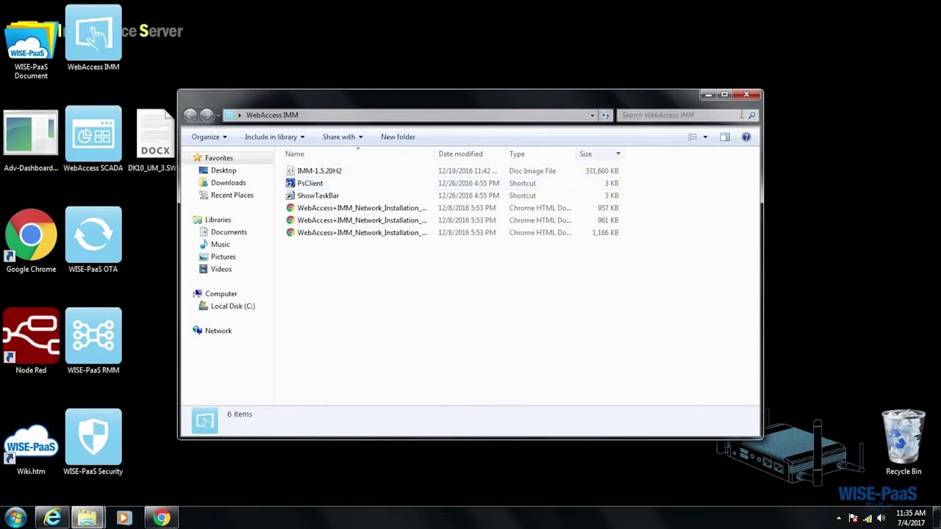
click(747, 96)
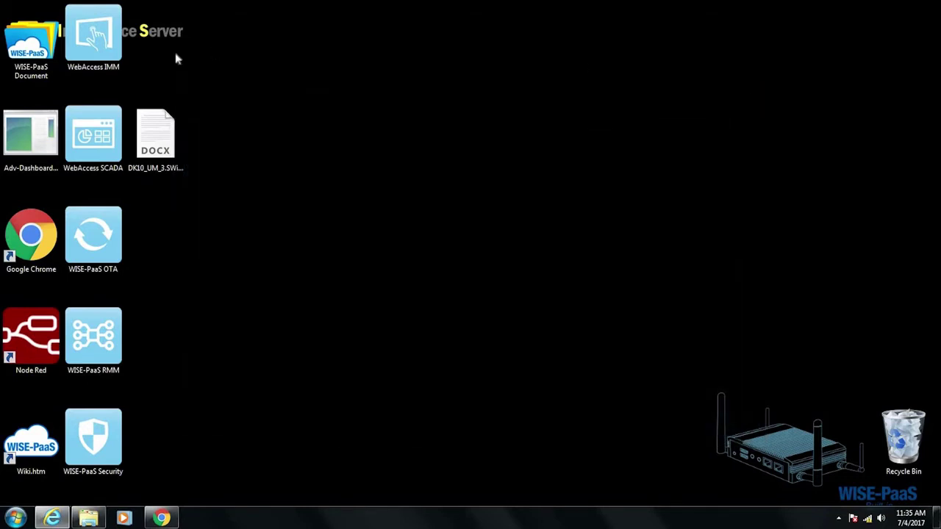
double_click(102, 136)
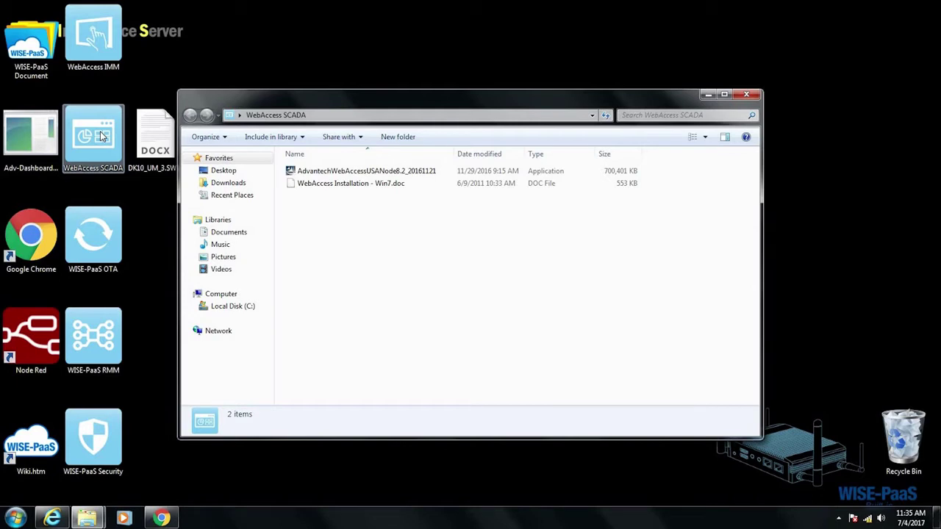
click(748, 95)
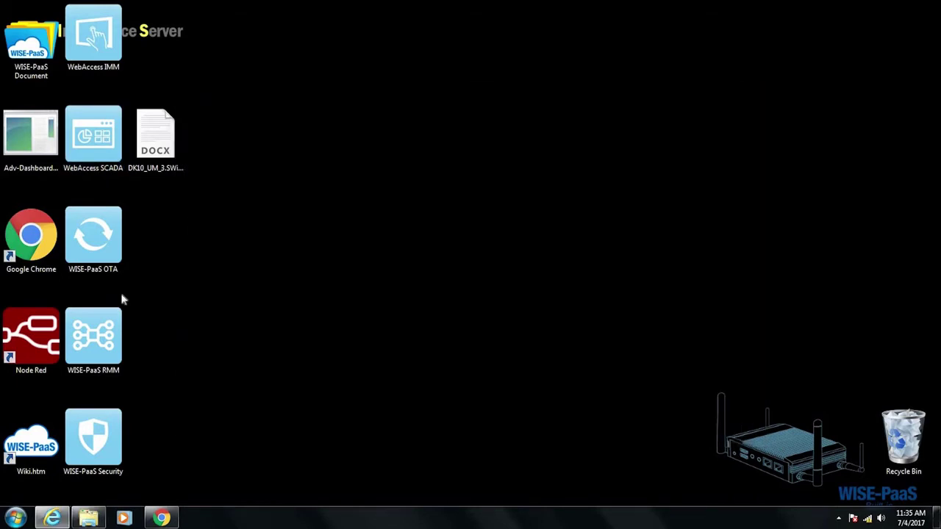
click(114, 247)
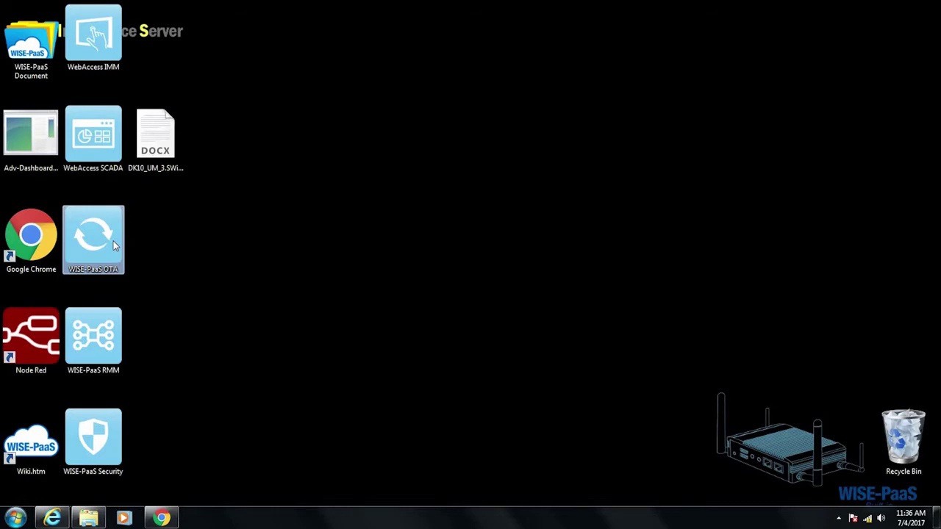
click(106, 319)
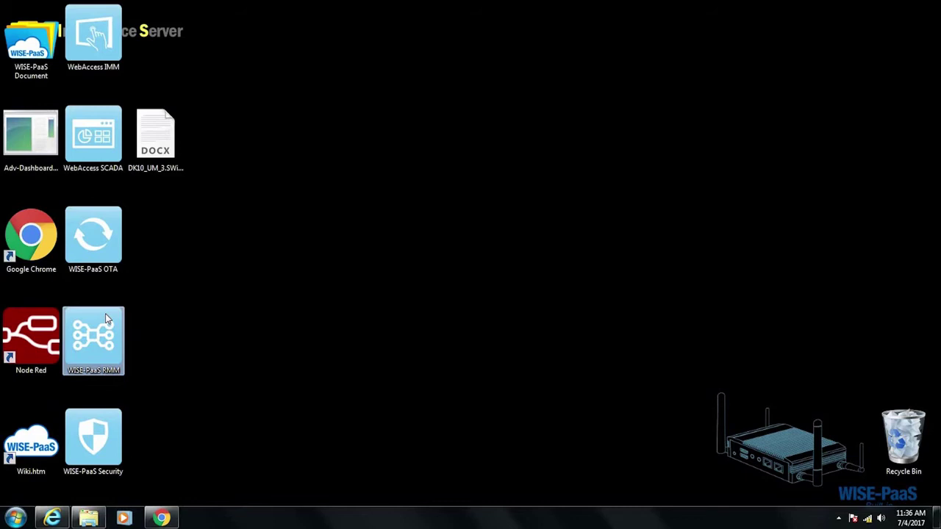
double_click(106, 314)
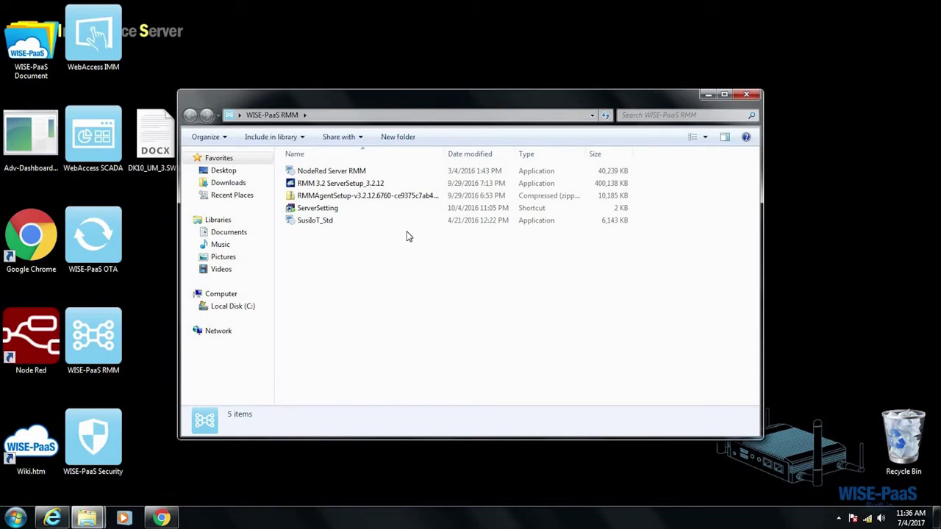
click(428, 173)
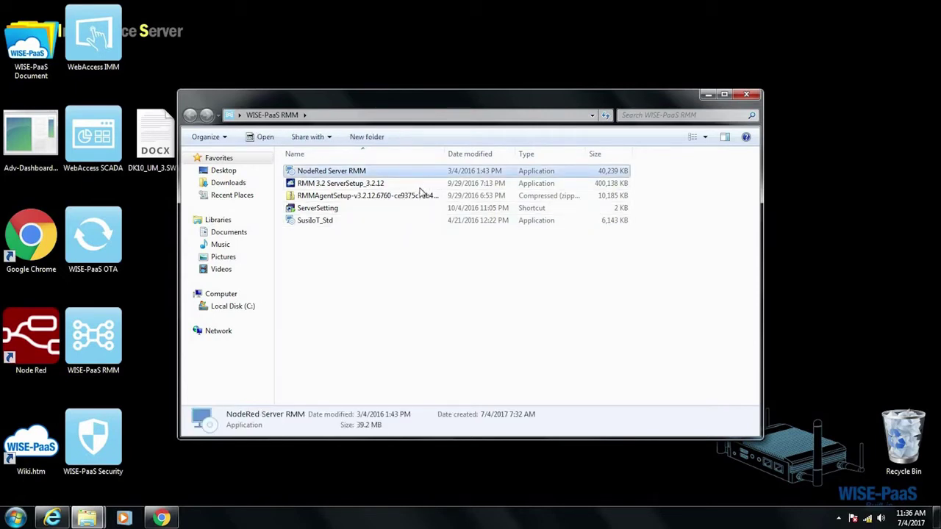
click(420, 188)
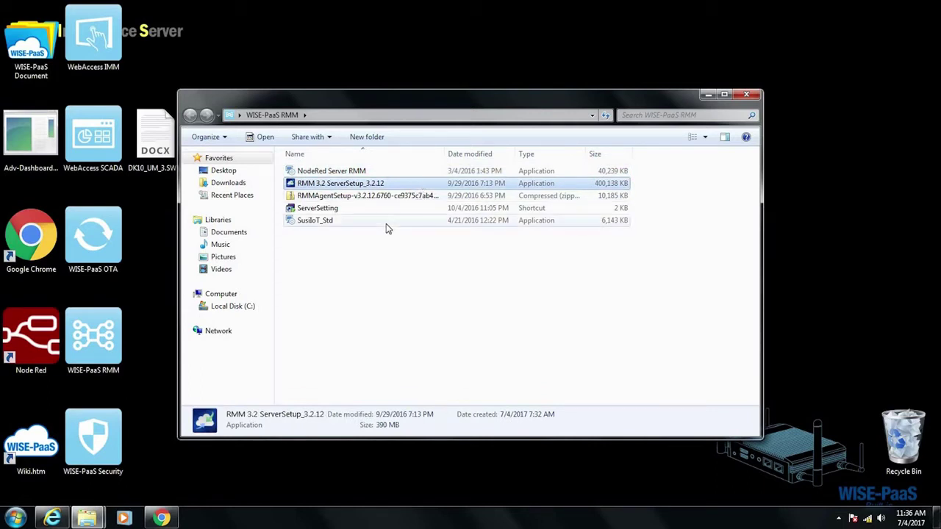
click(409, 197)
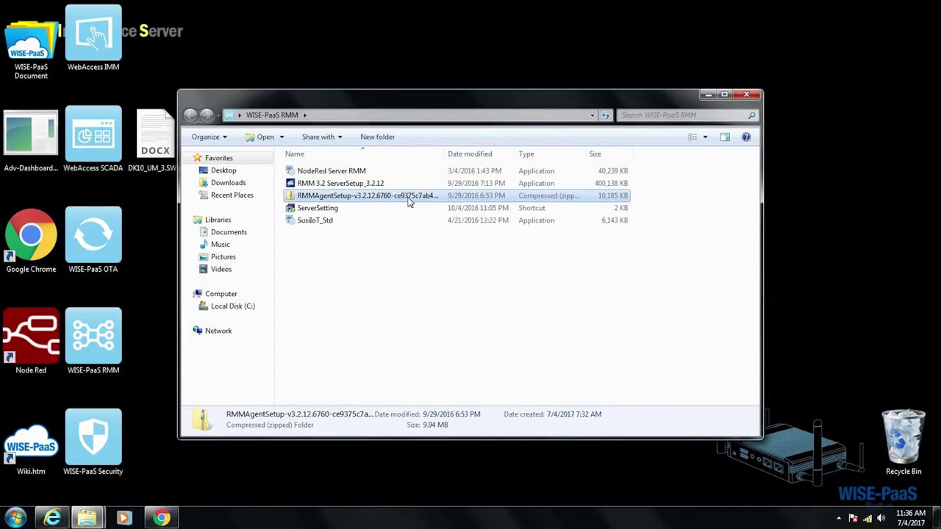
click(410, 173)
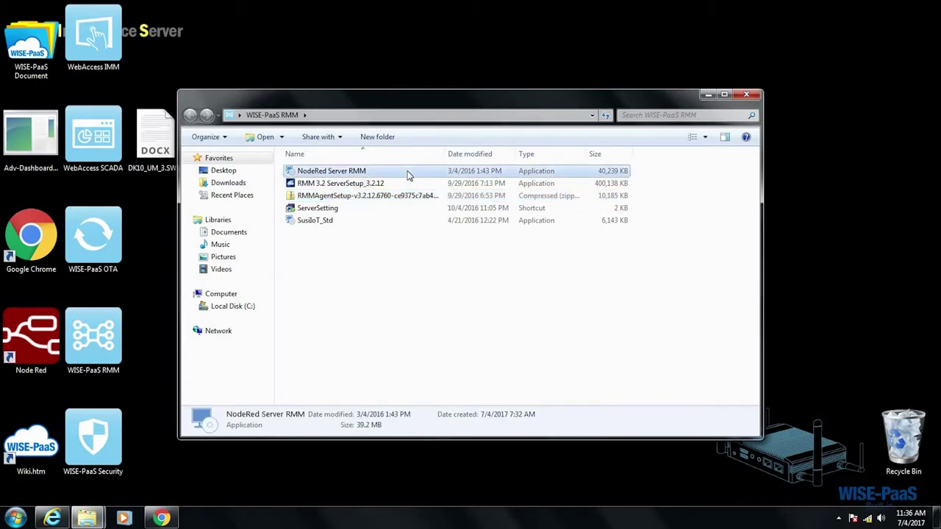
click(405, 183)
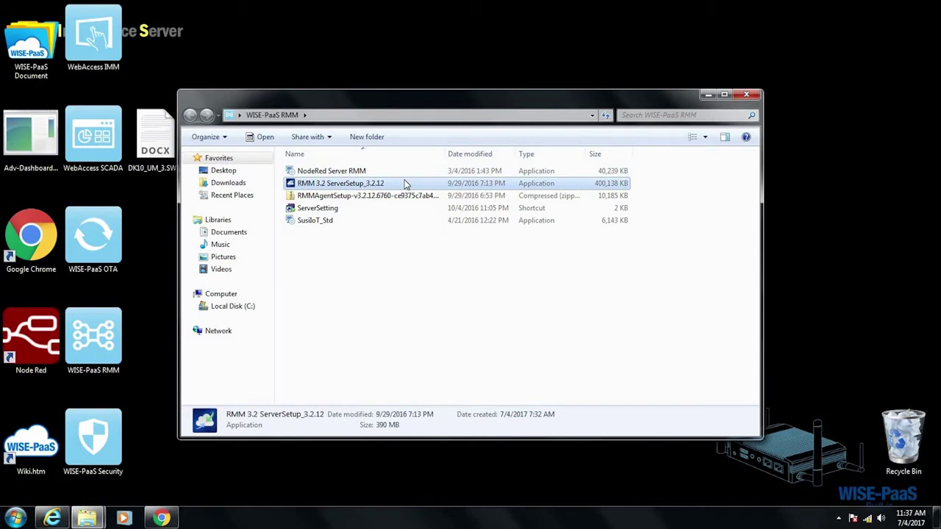
click(746, 94)
click(106, 432)
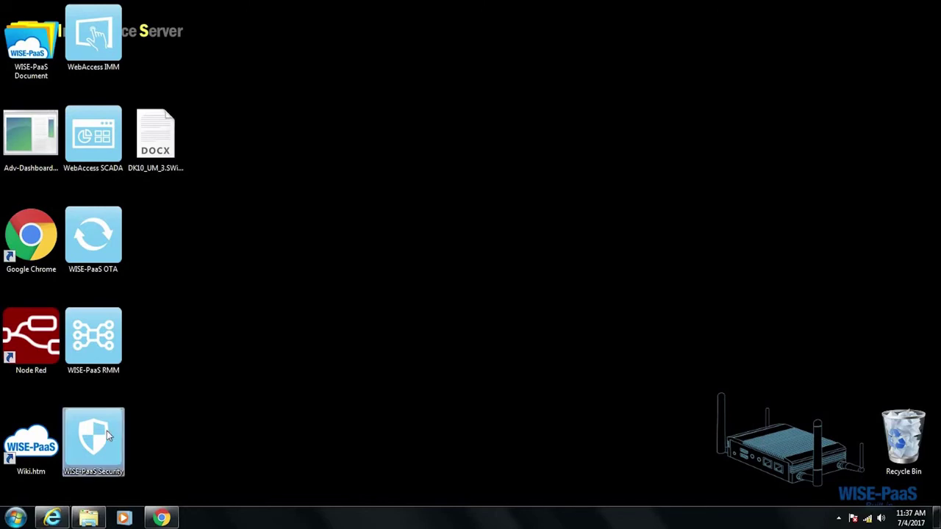
double_click(107, 431)
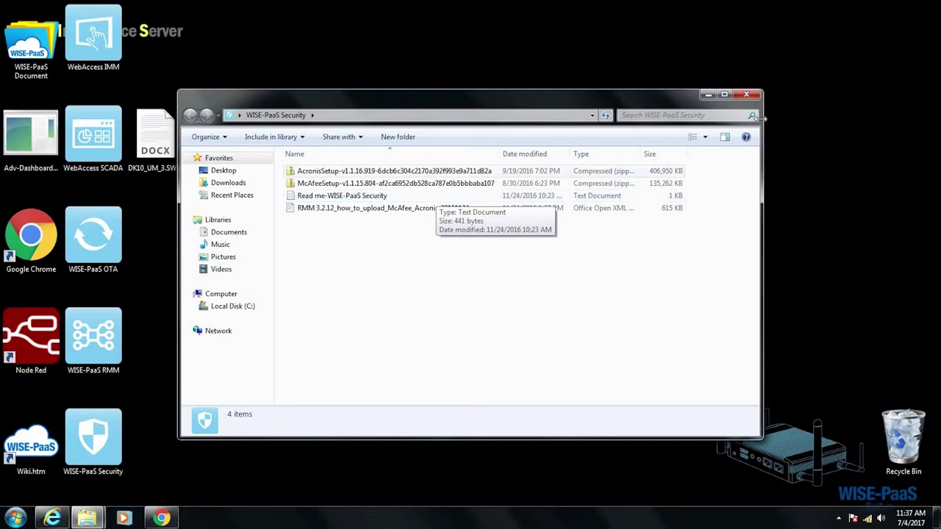
click(746, 94)
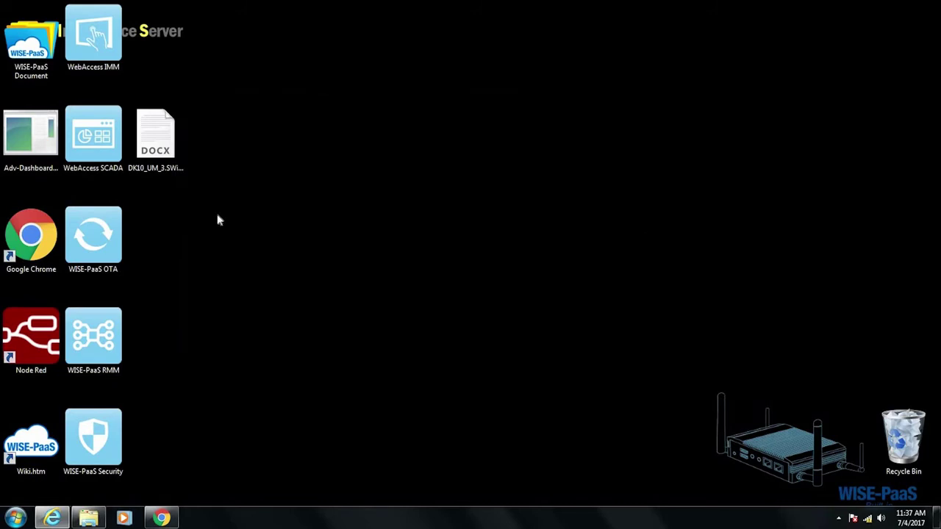
click(160, 151)
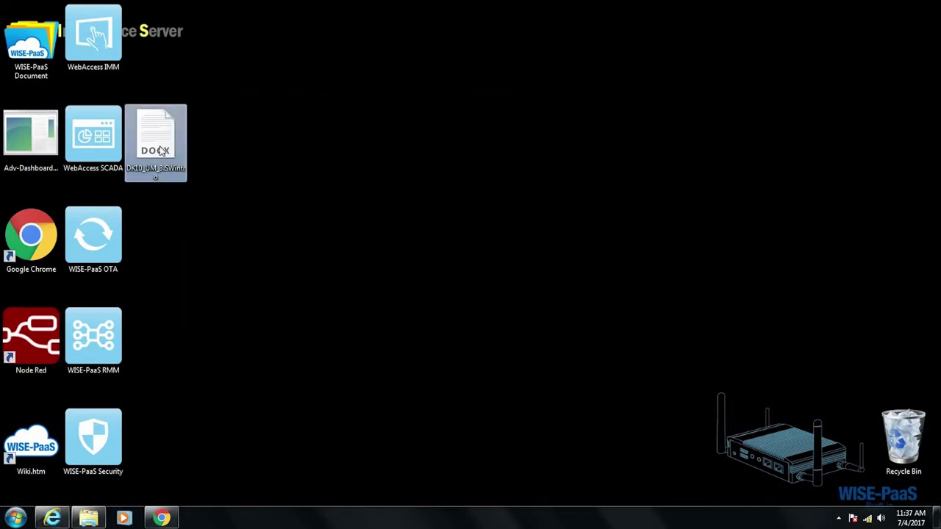
click(247, 306)
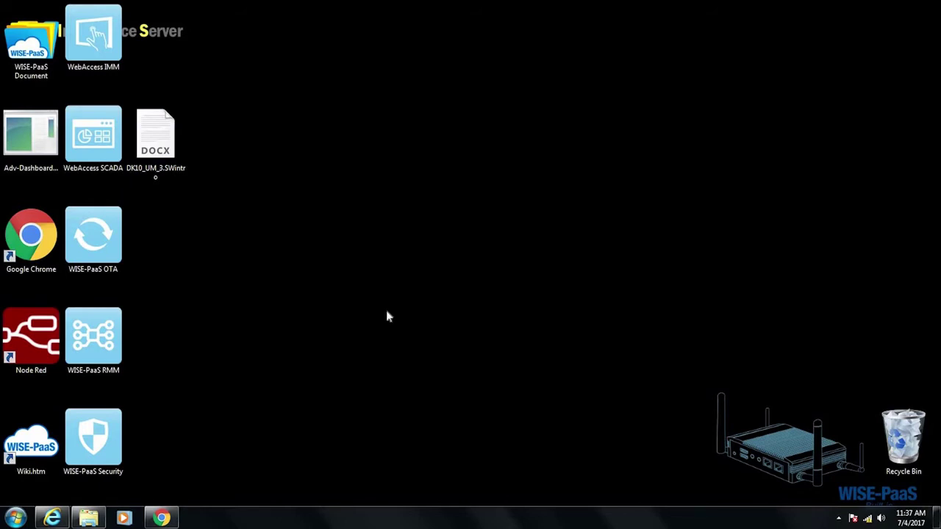
- Show the wireless network list: connected to WISE-4012_F90C08 with no Internet access
click(869, 519)
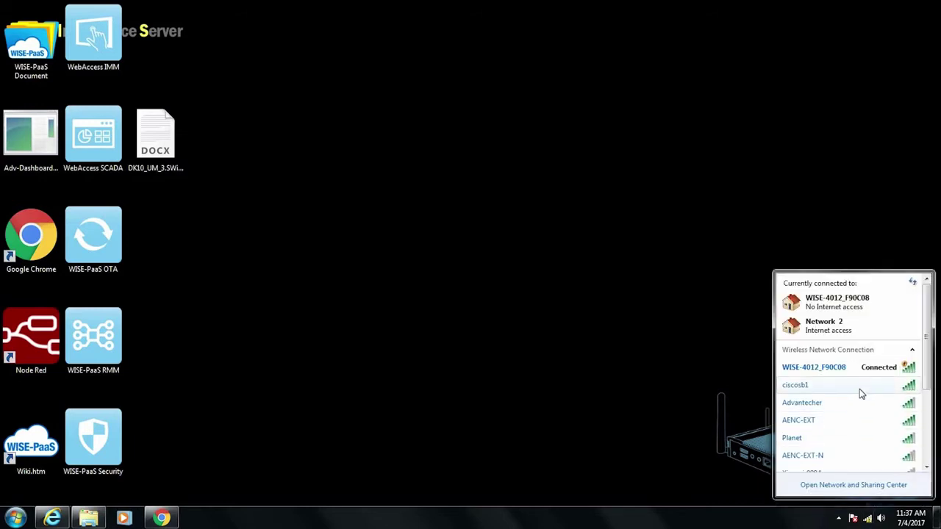
mouse_move(871, 369)
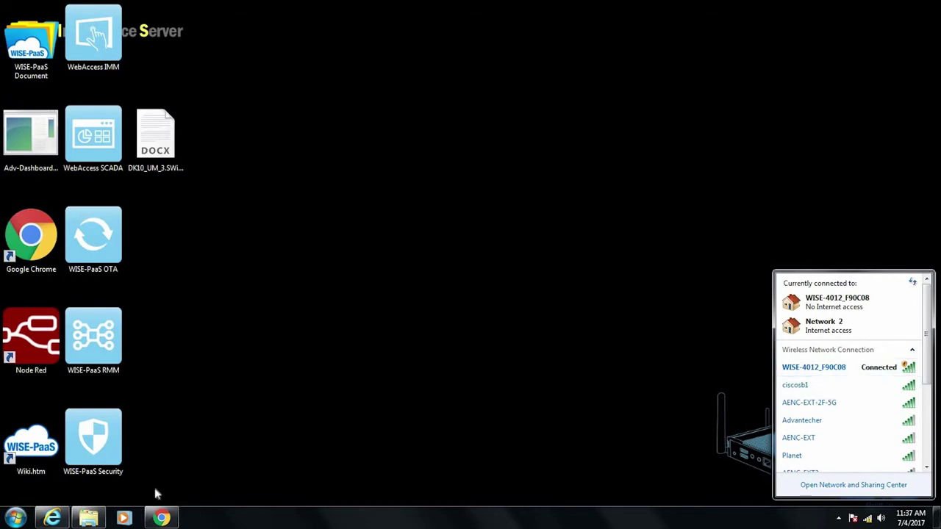
- In the WISE-4012 browser window, load the configuration login page at 192.168.1.1
click(161, 518)
click(219, 27)
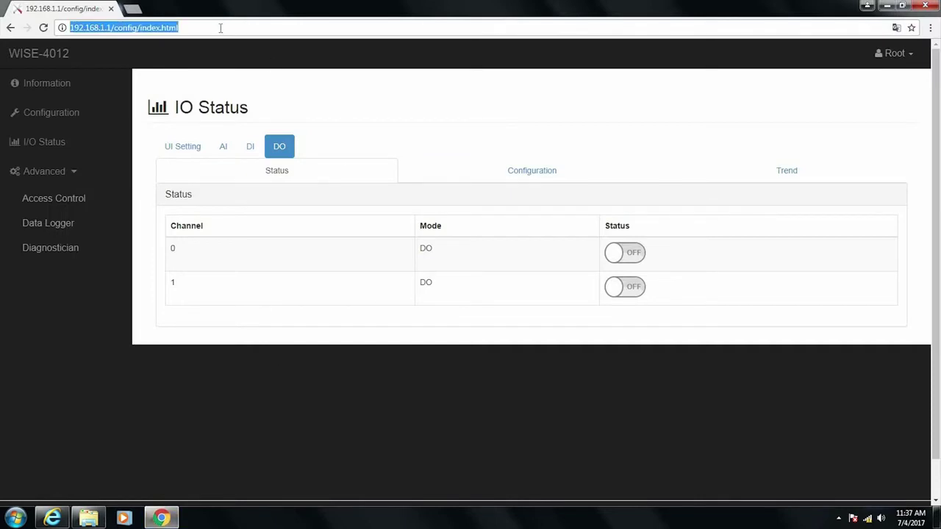
text(192.168.)
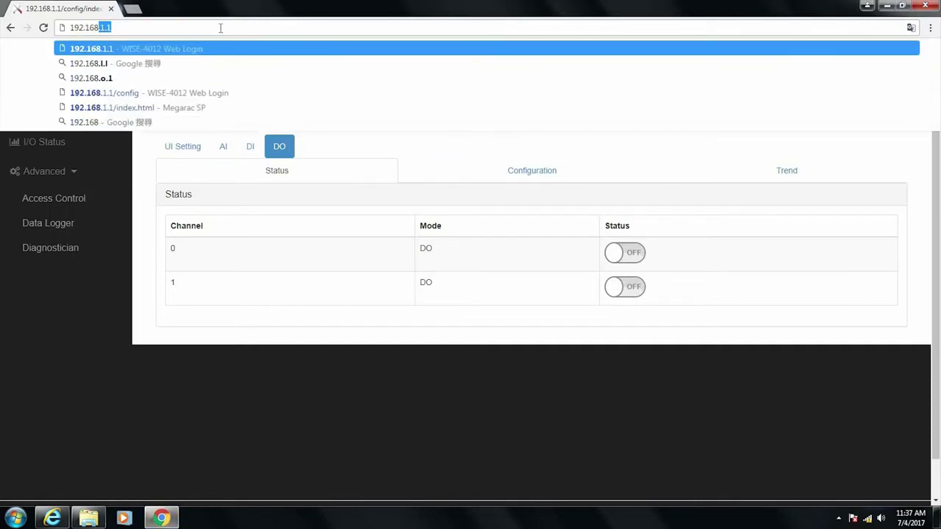
text(1.1)
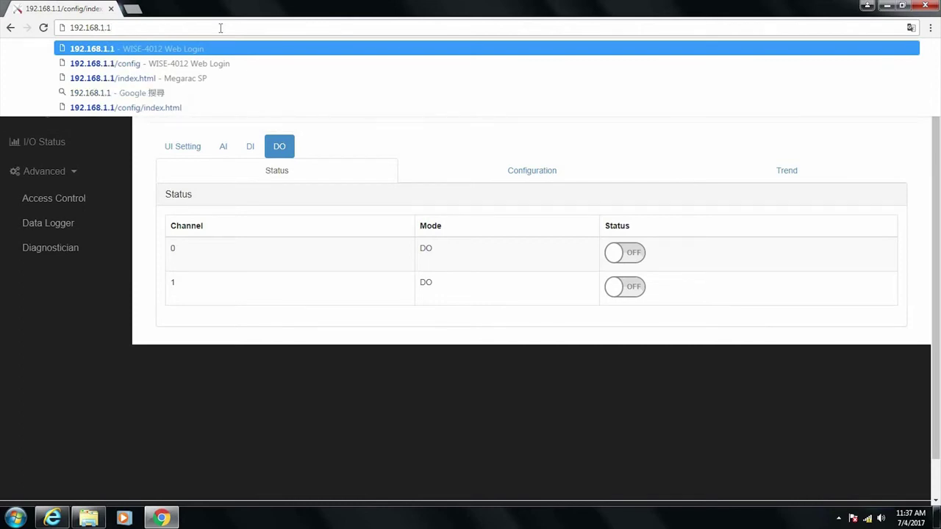
key(Return)
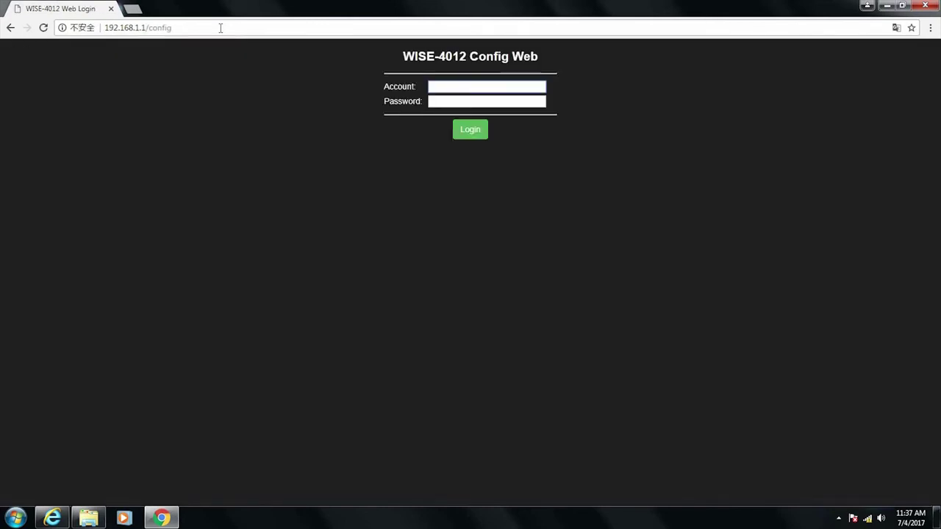
- Attempt a login with a mistyped account name and password, which is rejected as invalid
text(root)
key(Tab)
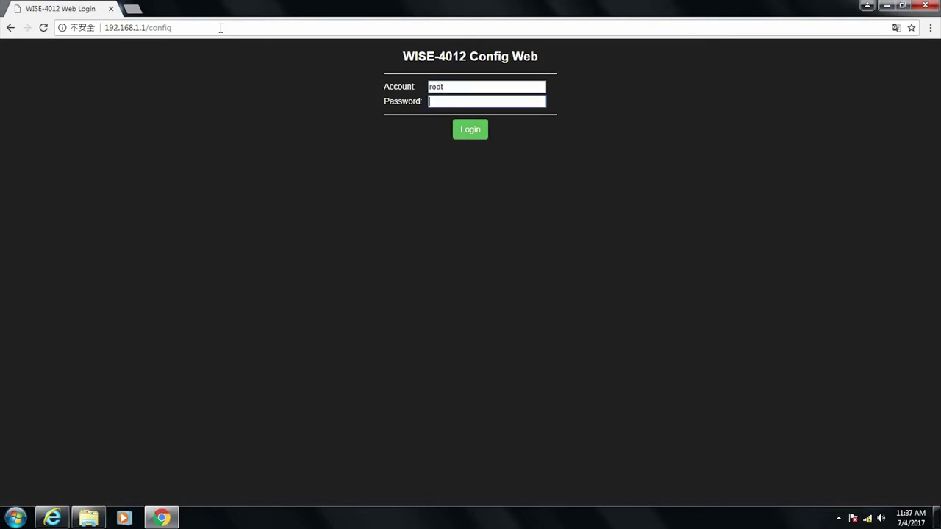
text(0000000)
key(Return)
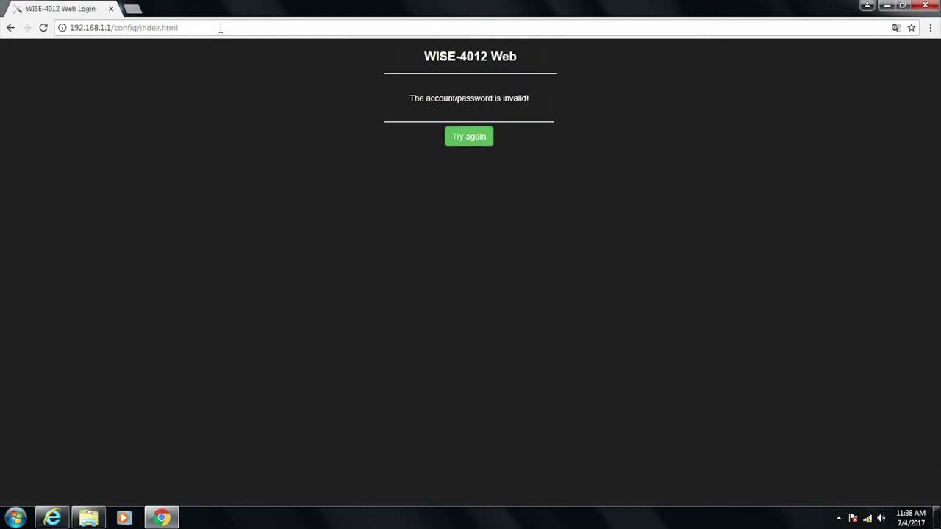
- Retry and log in as root with the device password, reaching the Information page
click(468, 139)
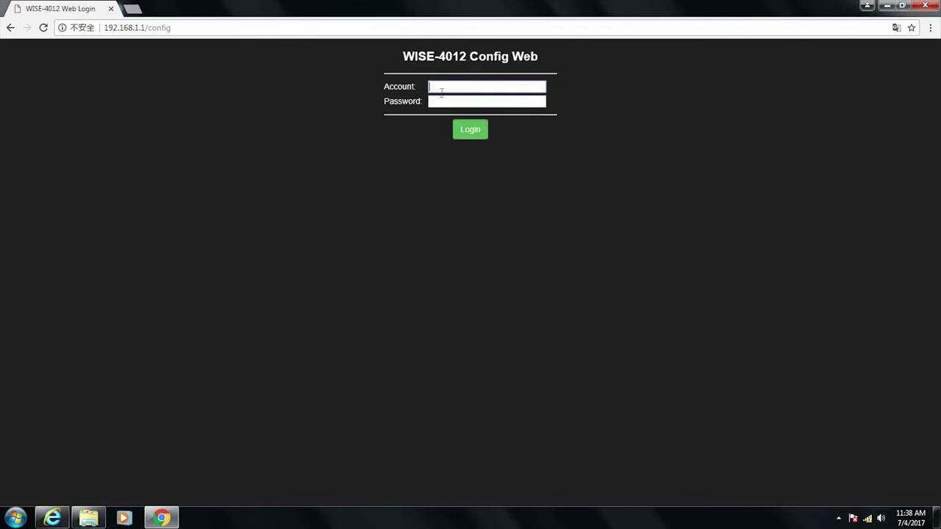
text(root)
key(Tab)
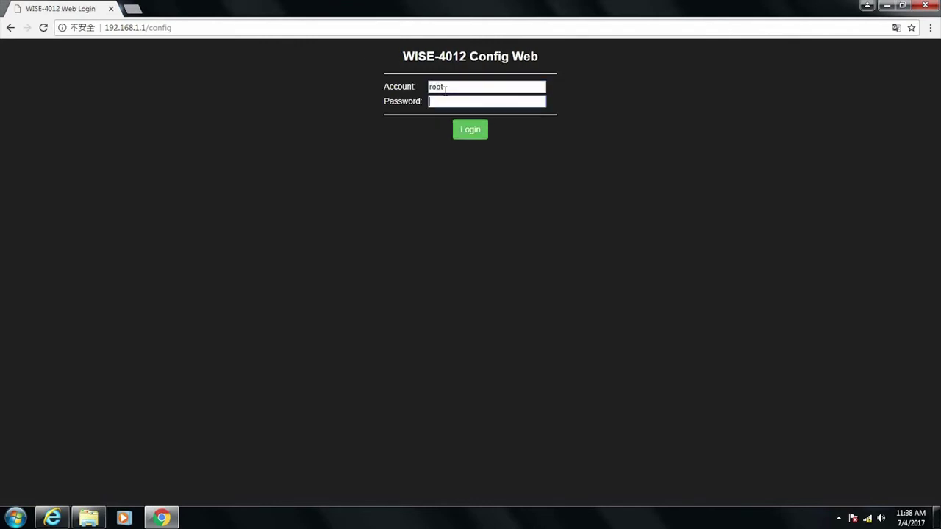
text(00000)
key(Return)
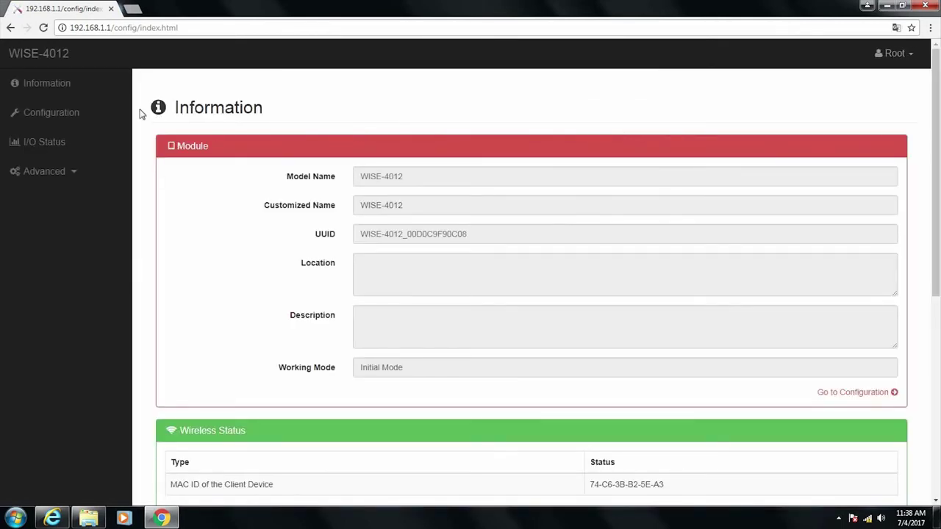
- Open I/O Status and display the DO channel status table
click(44, 142)
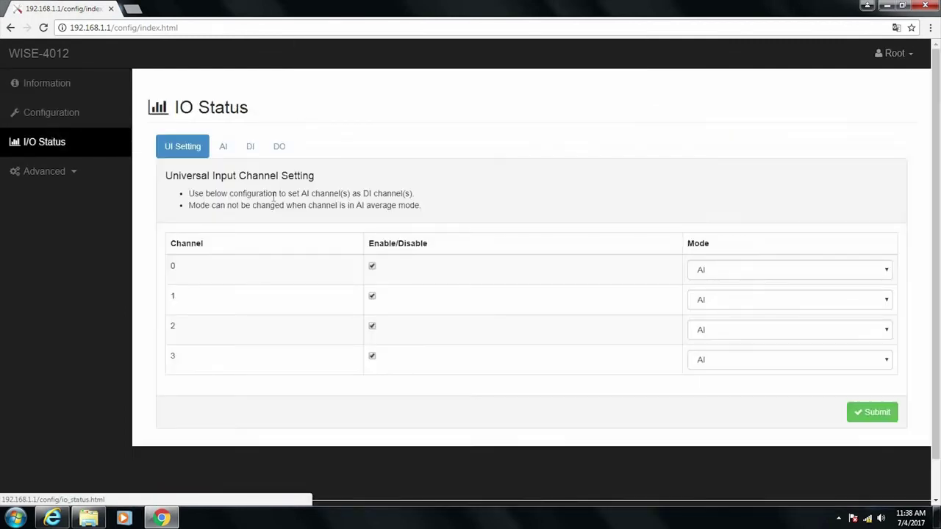
click(44, 171)
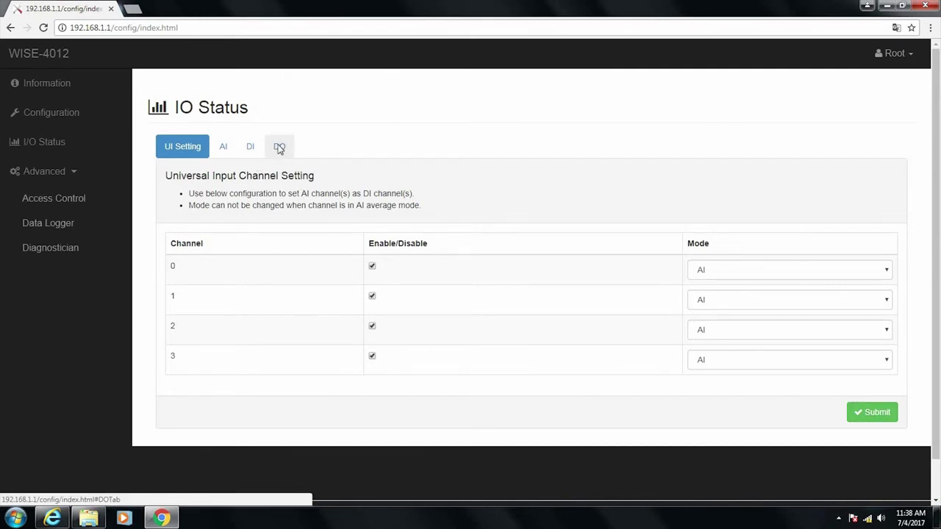
click(279, 148)
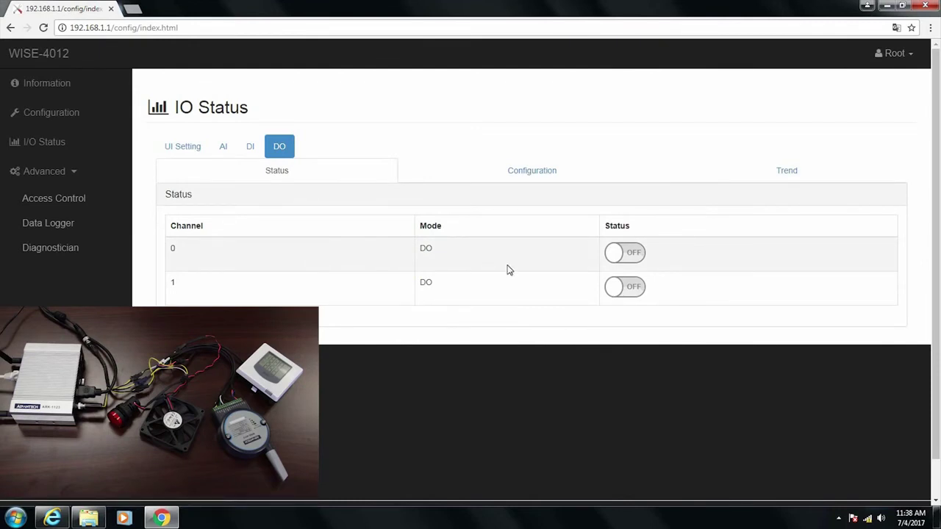
- Toggle DO channel 0 ON then OFF, then channel 1 ON then OFF
click(631, 261)
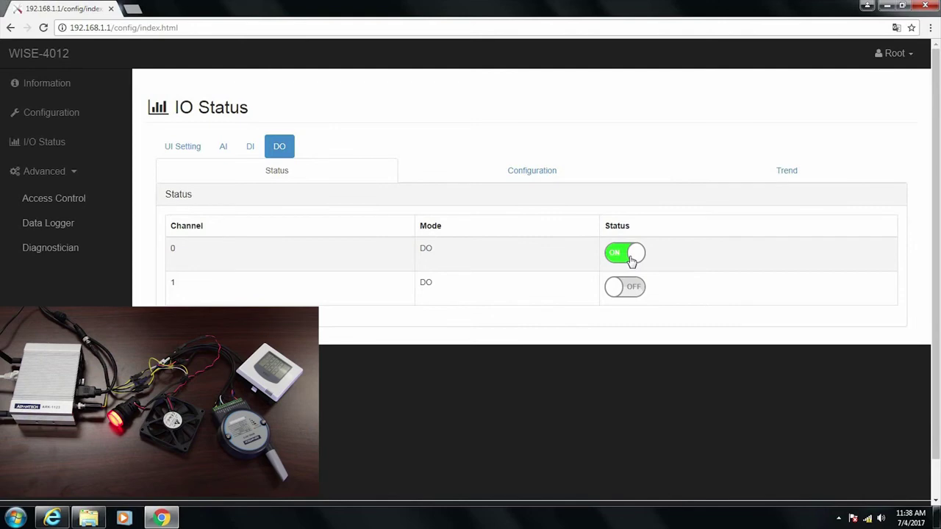
click(632, 262)
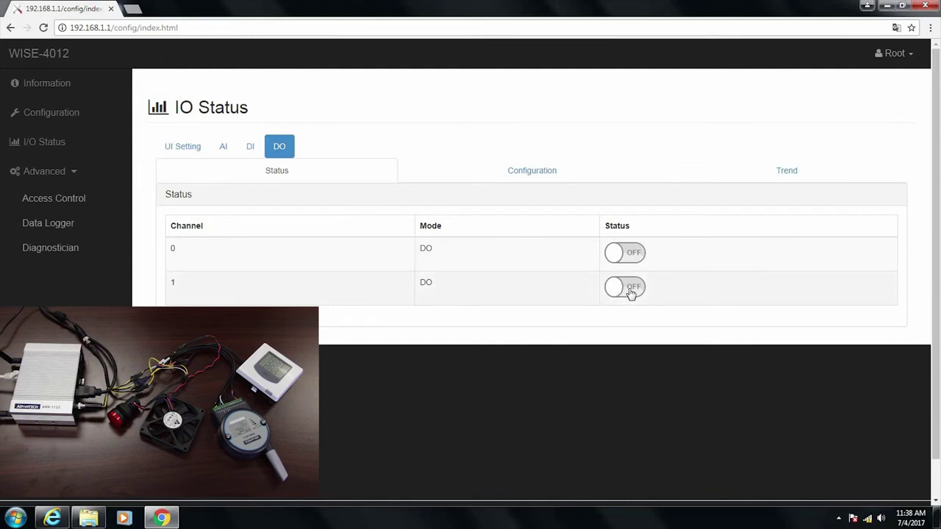
click(631, 293)
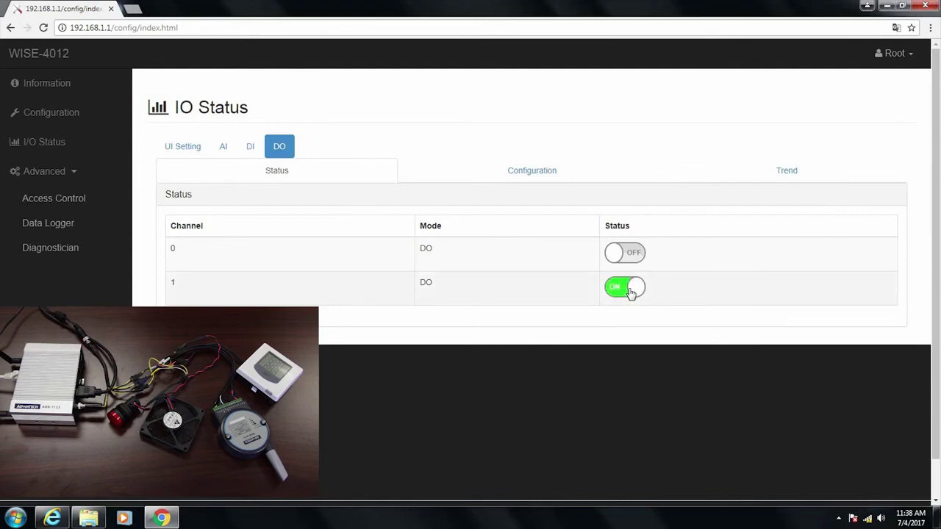
click(632, 293)
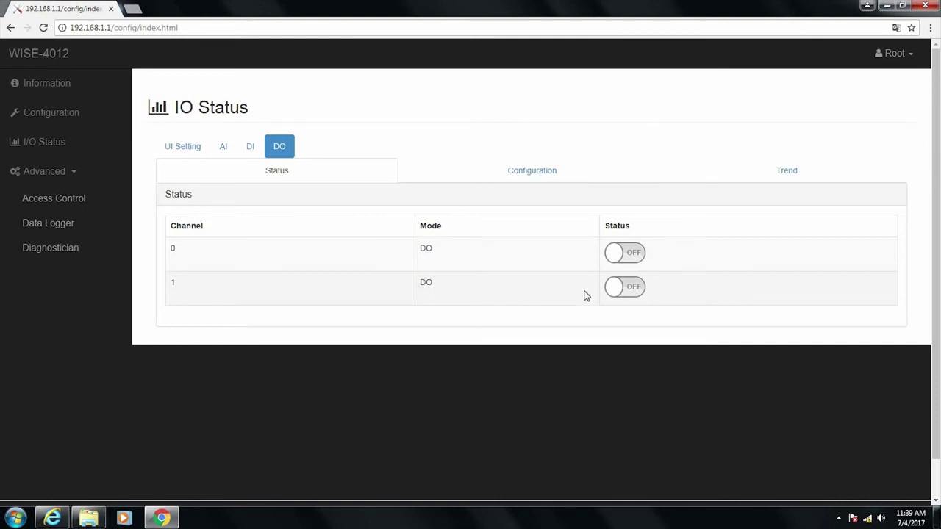
- Minimize Chrome and launch ServerSetting from the Start menu's RMM 3.2 Agent group
click(887, 9)
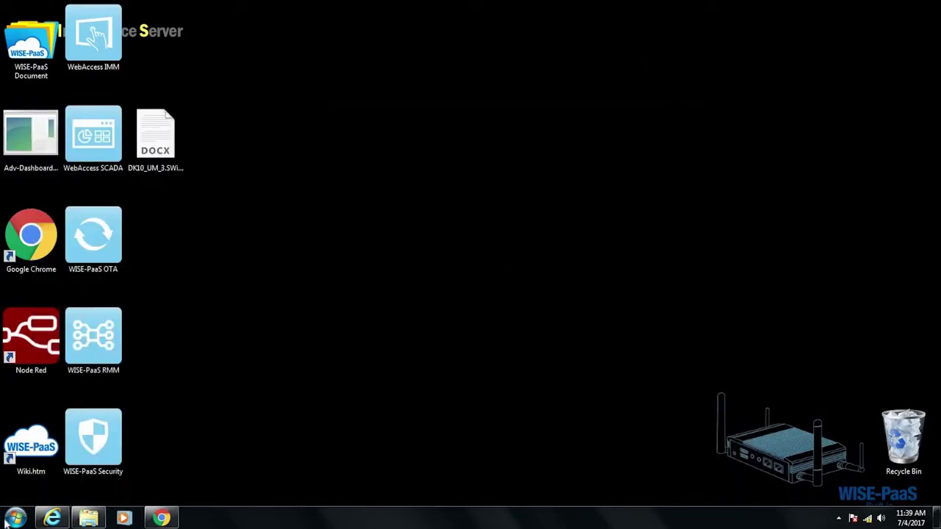
click(15, 517)
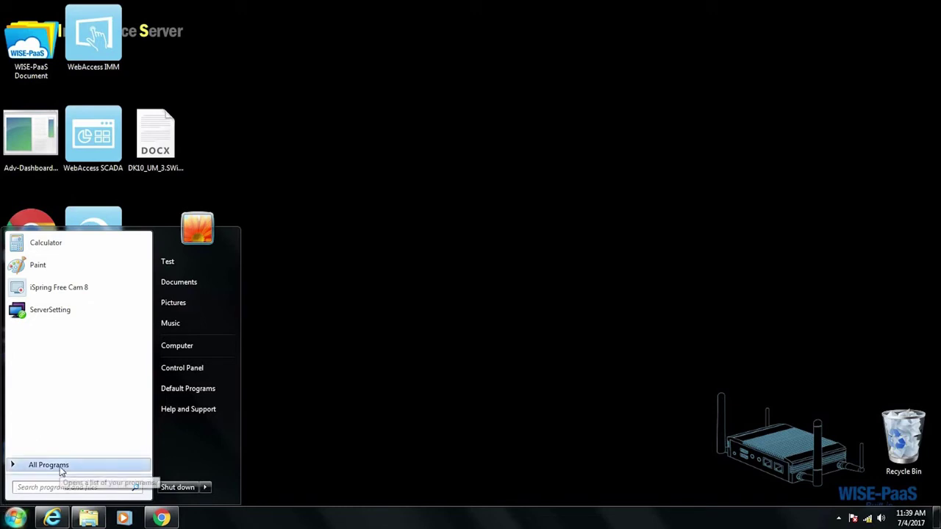
click(49, 465)
click(74, 417)
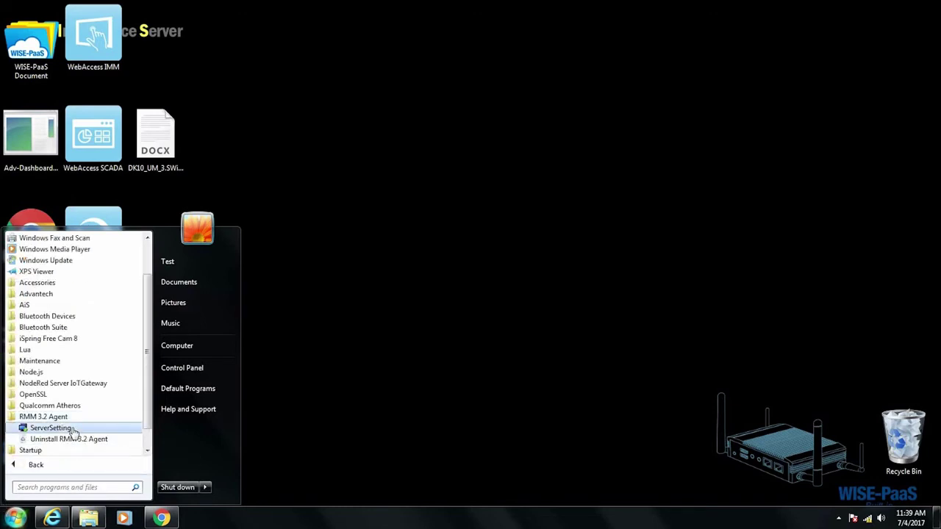
click(51, 428)
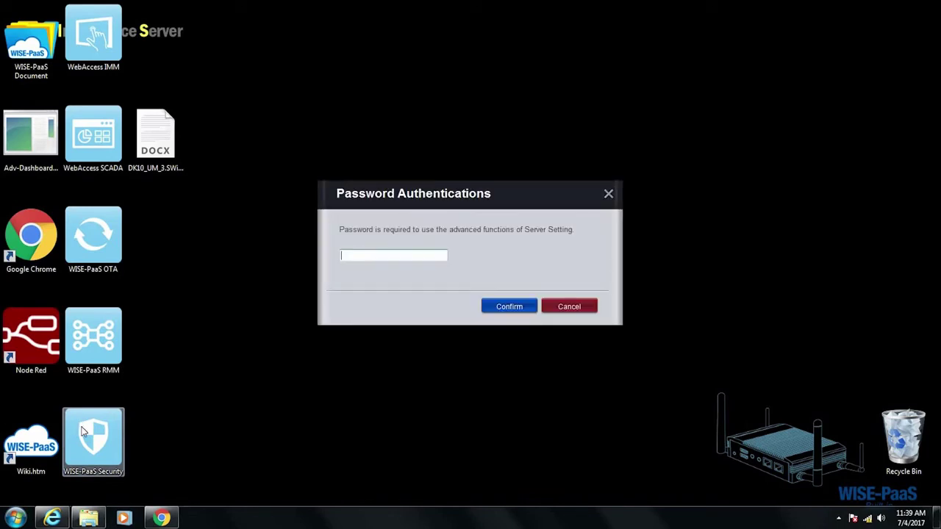
- Authenticate with the settings password, correcting it after the first entry is rejected
text(******)
key(Return)
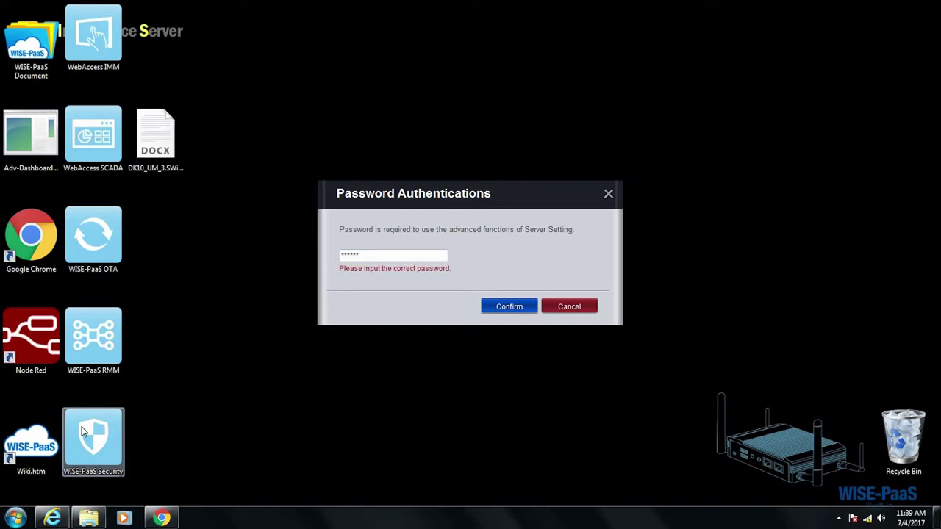
double_click(353, 254)
text(********)
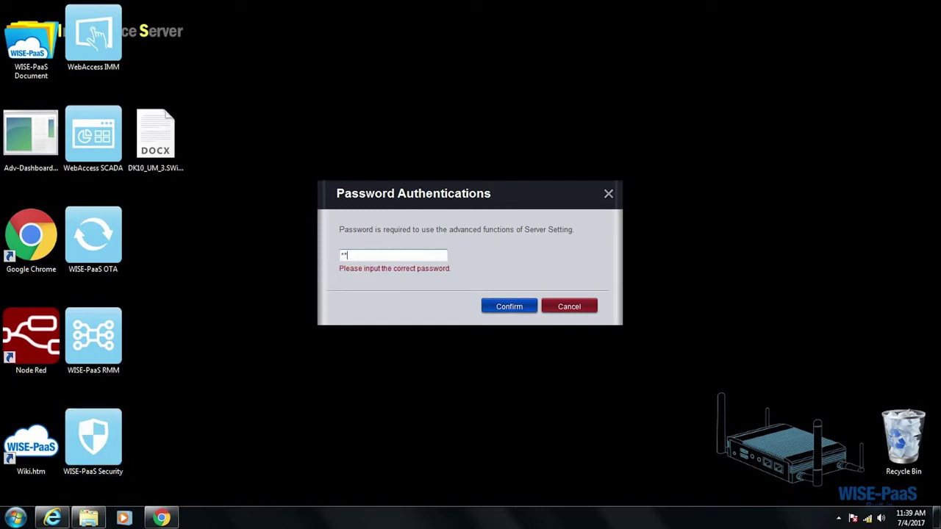
key(Return)
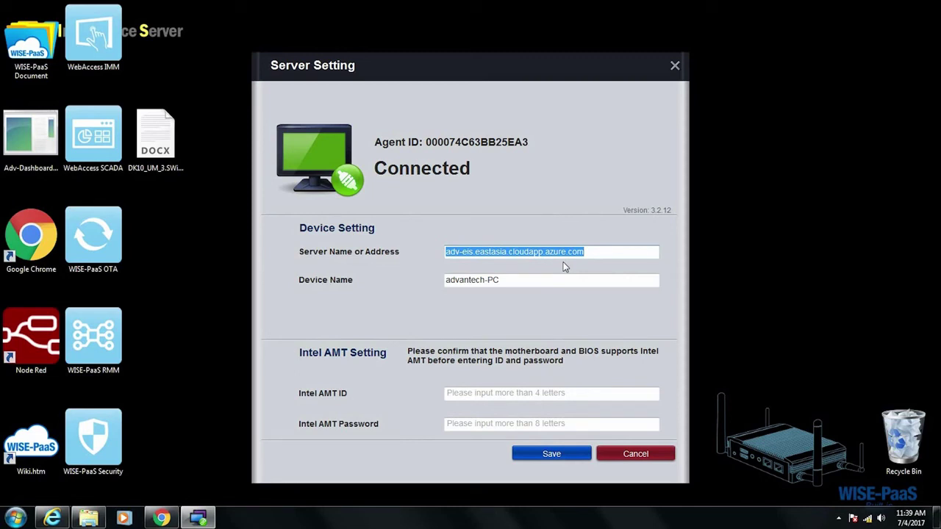
- Cancel Server Setting, launch Adv-Dashboard, and move the Dashboard URL window to the upper left
click(625, 455)
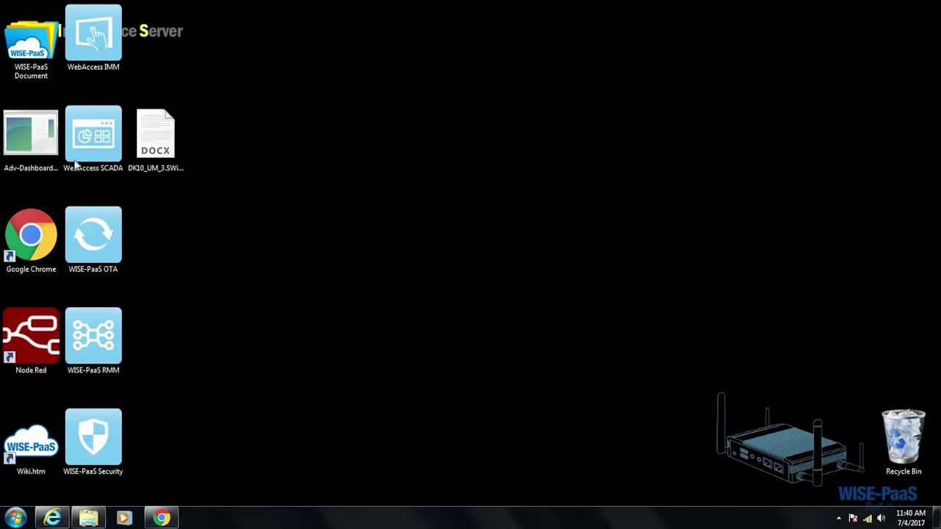
double_click(33, 140)
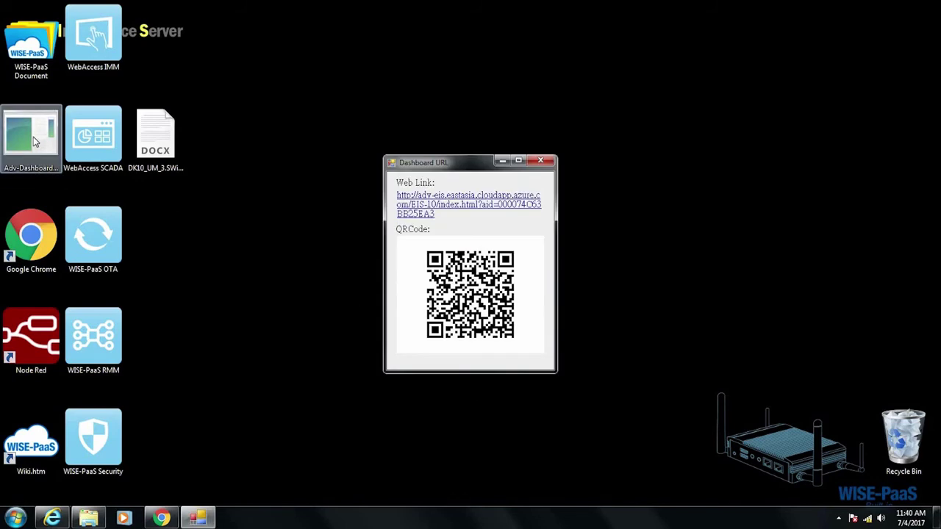
drag(434, 174, 310, 69)
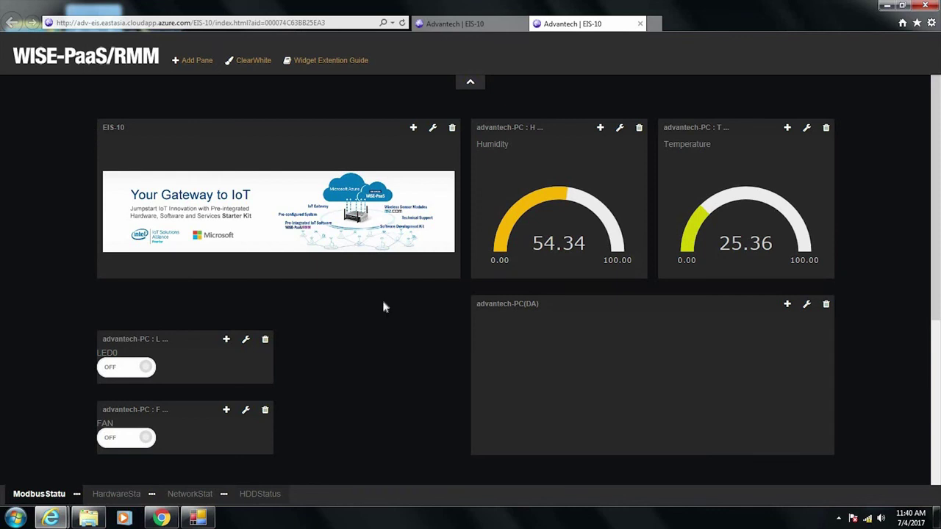
mouse_move(502, 209)
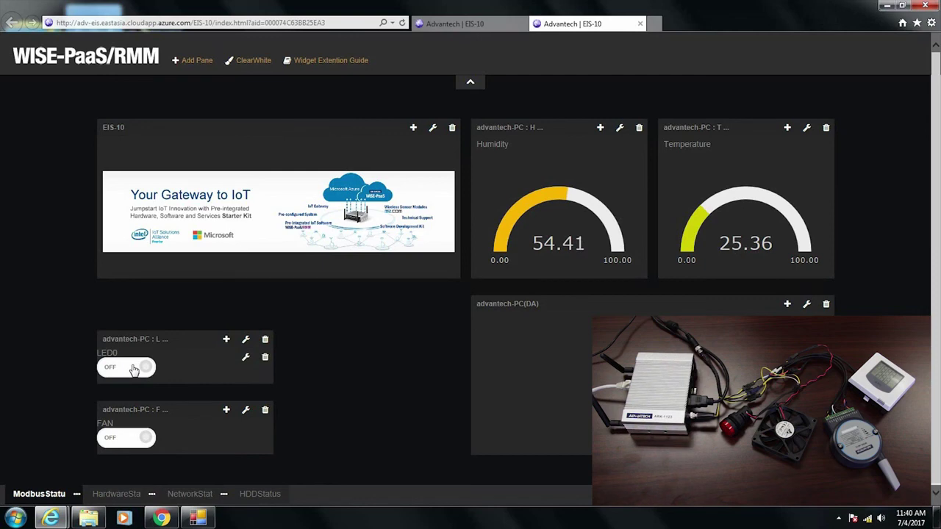
- Switch LED0 ON and back OFF, then switch FAN ON and back OFF
click(135, 369)
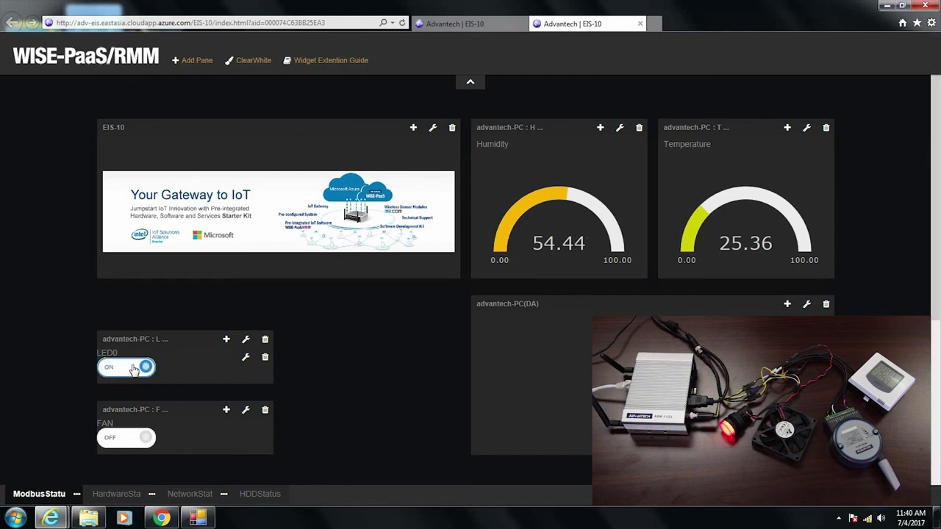
click(133, 369)
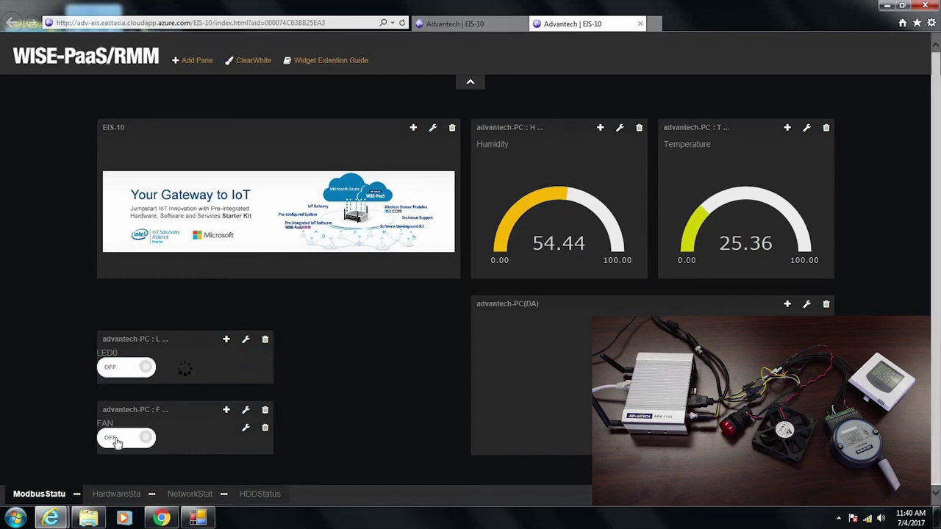
click(116, 441)
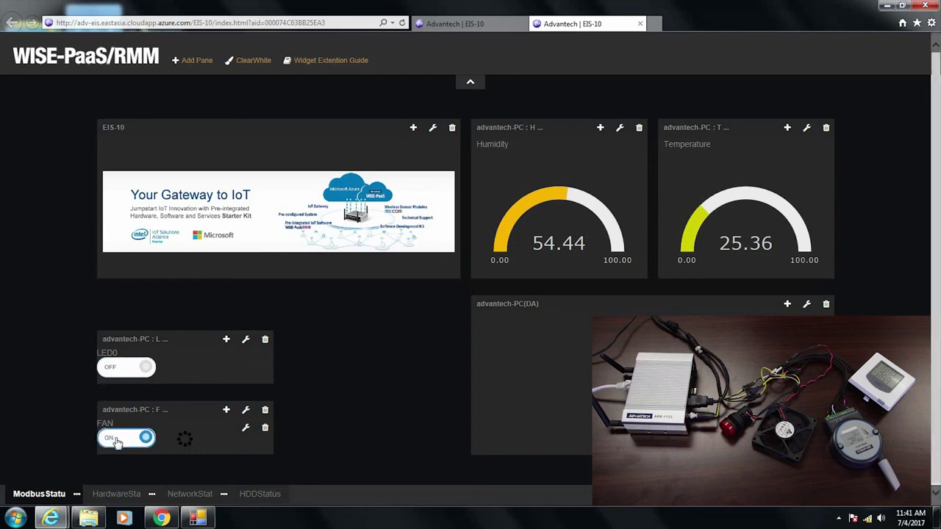
click(115, 441)
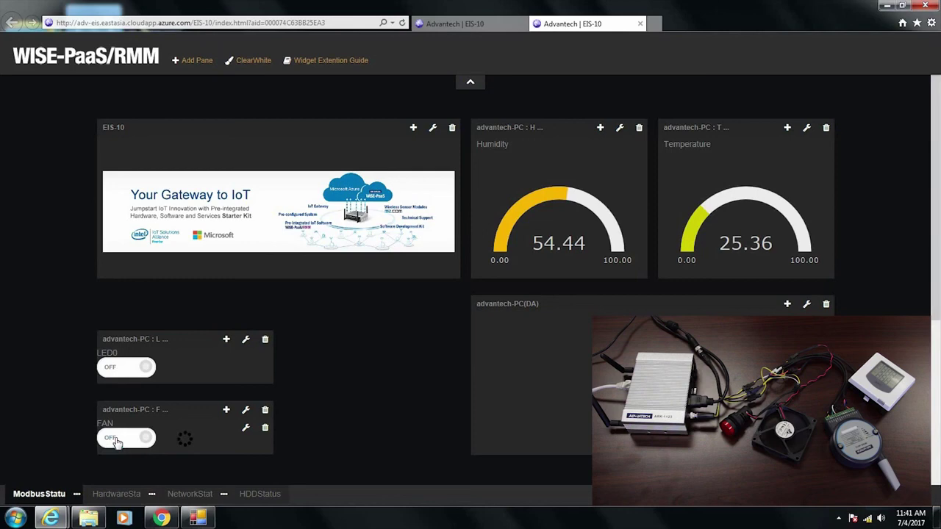